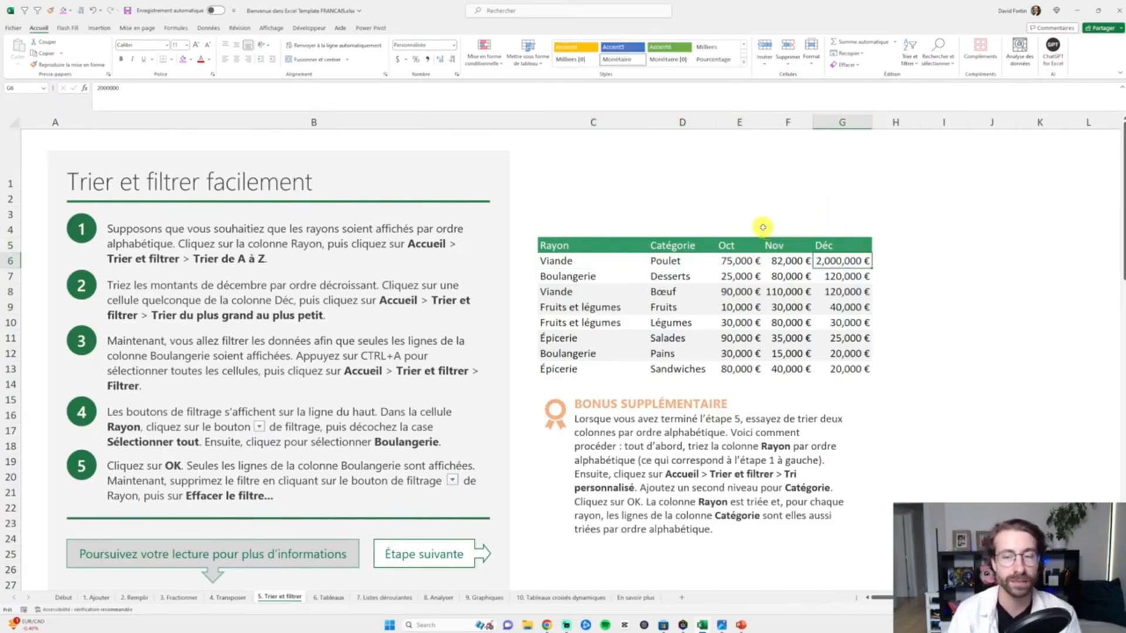
key(ctrl+a)
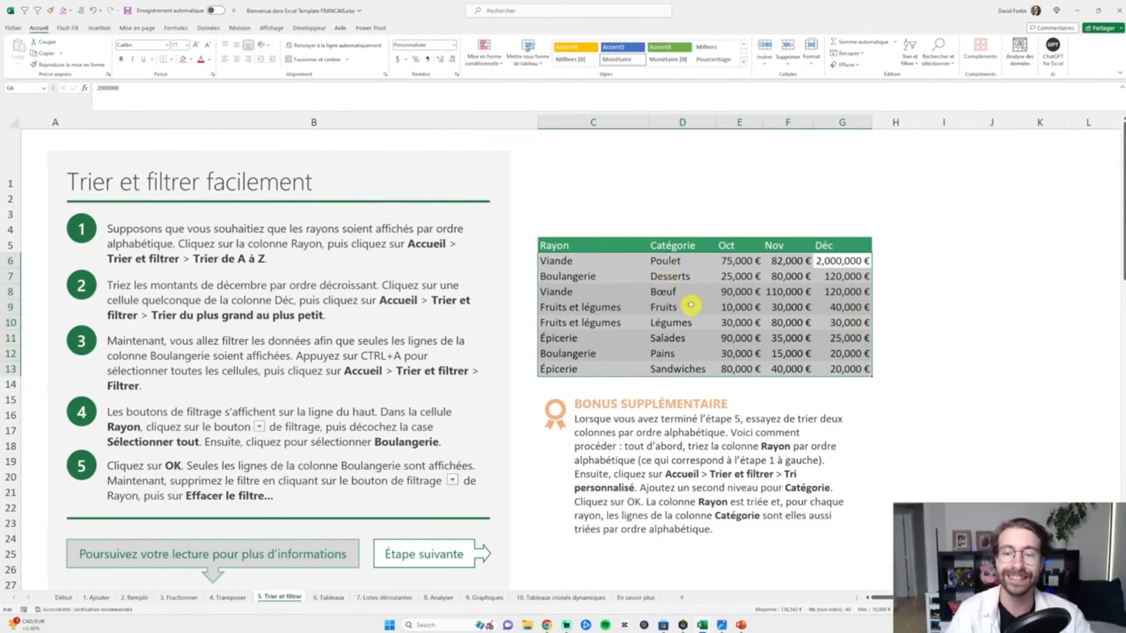
click(835, 291)
key(Delete)
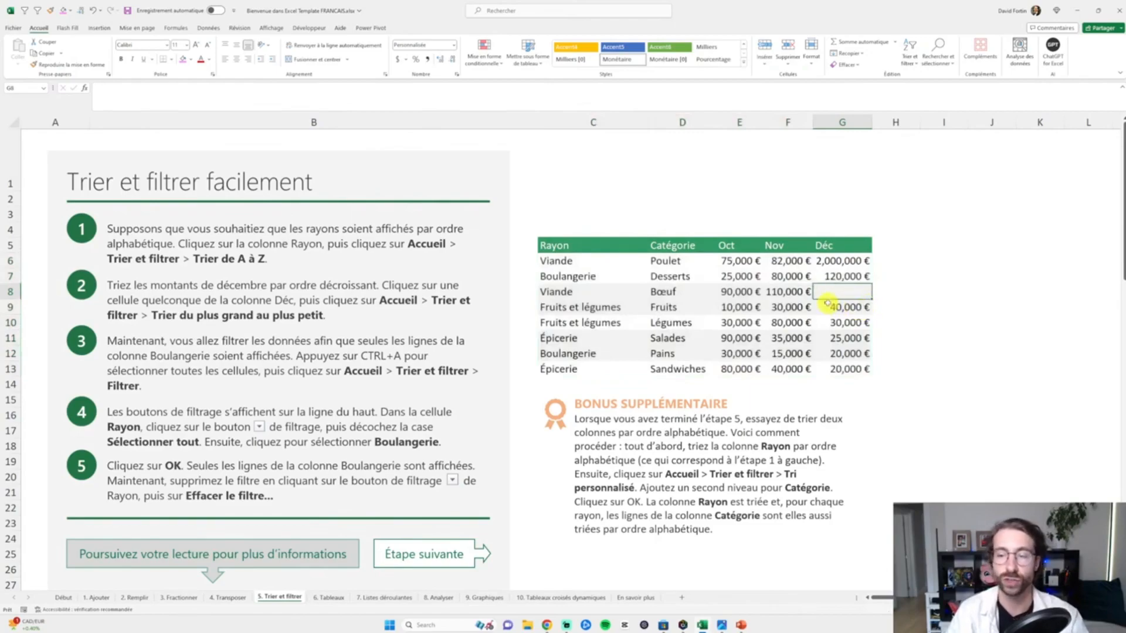
click(183, 59)
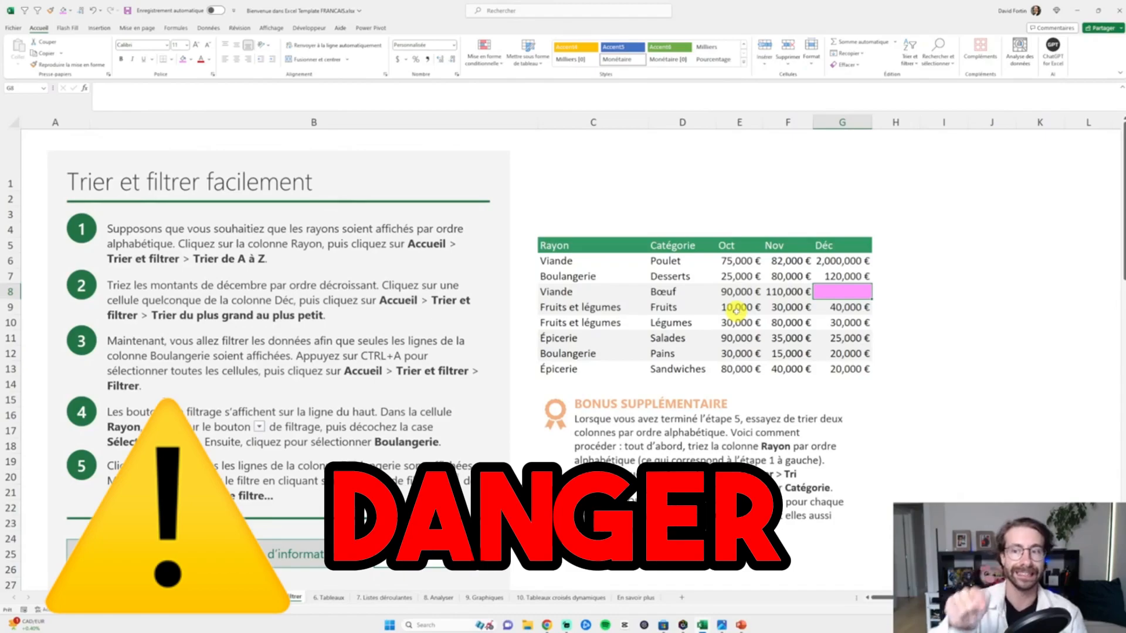
key(ctrl+z)
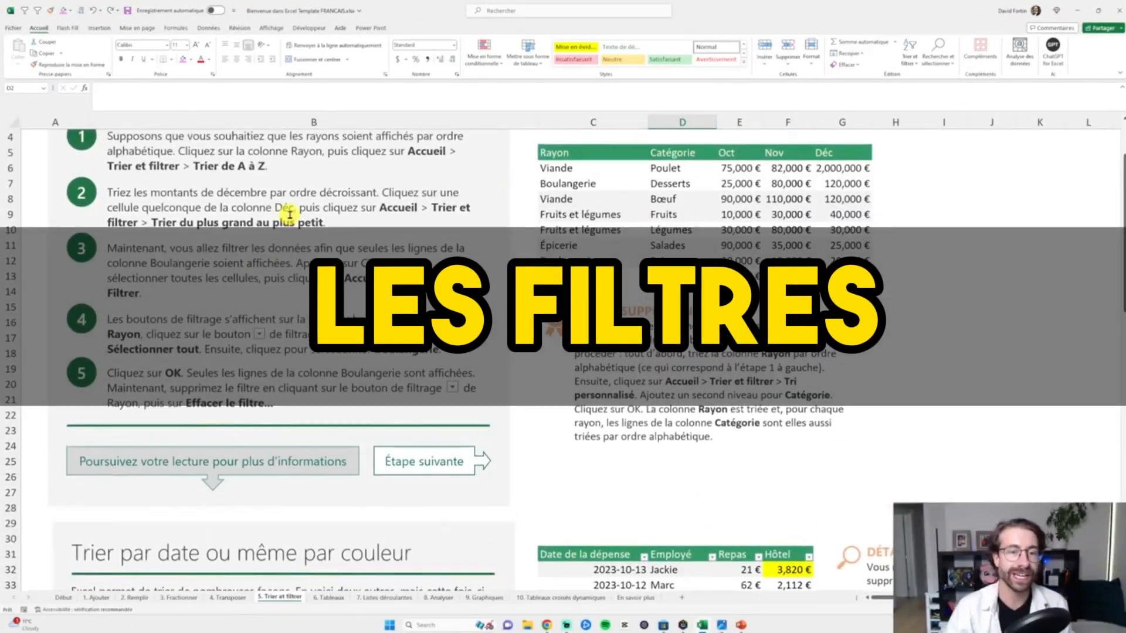
- Select the whole Rayon table and turn on Filter for it
drag(336, 294, 361, 310)
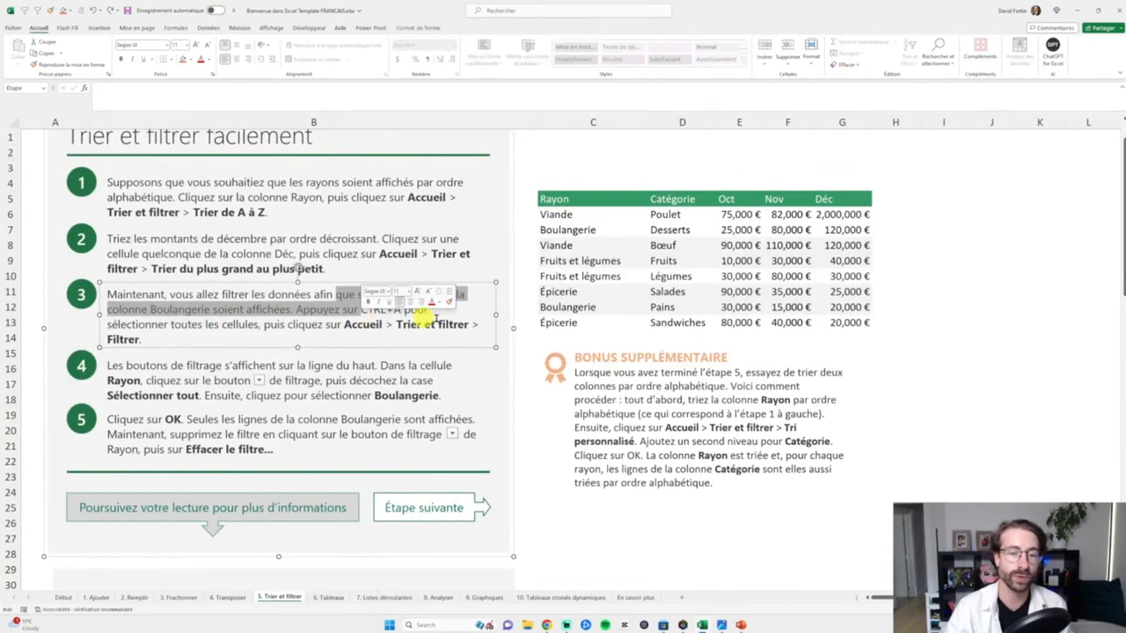
click(563, 202)
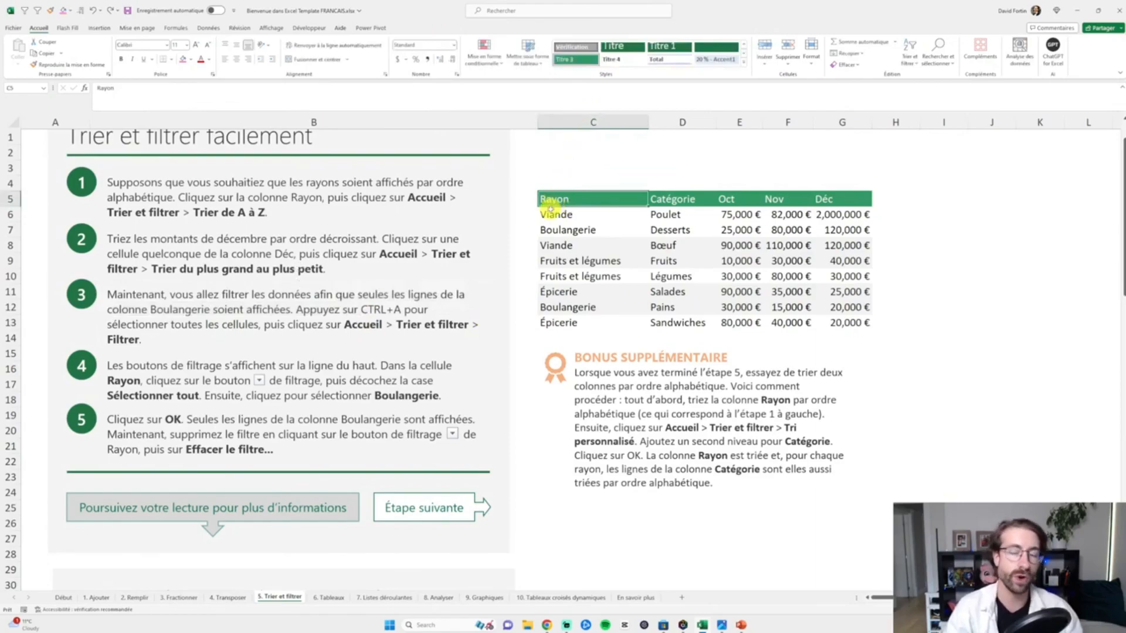
key(ctrl+a)
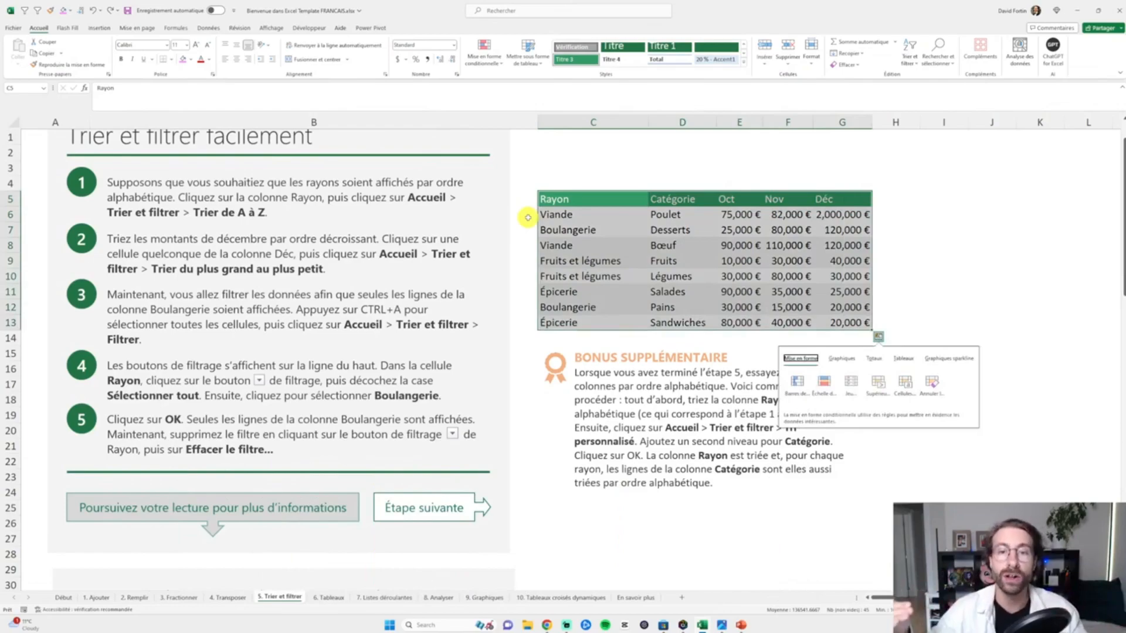
click(911, 59)
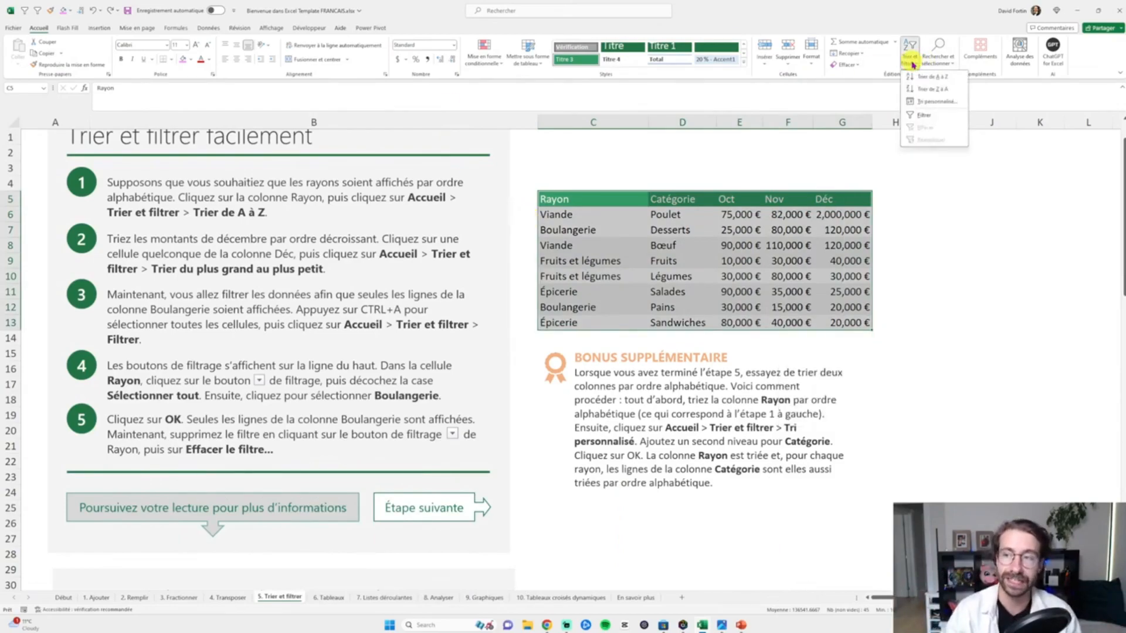
click(930, 117)
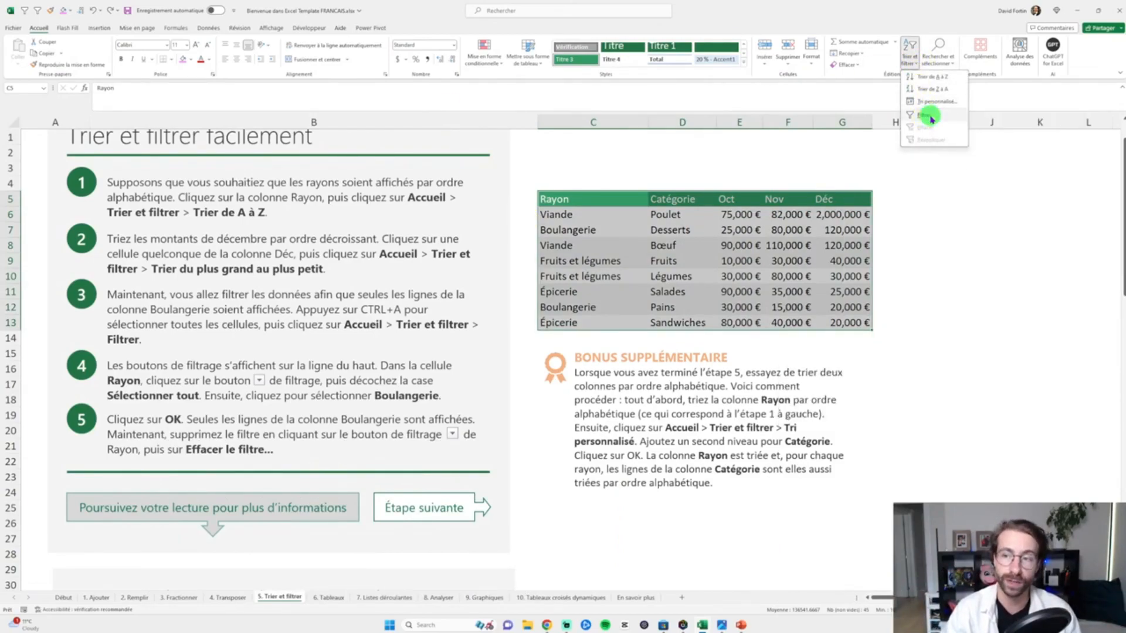
- Filter the Rayon column to show only Boulangerie rows
click(636, 215)
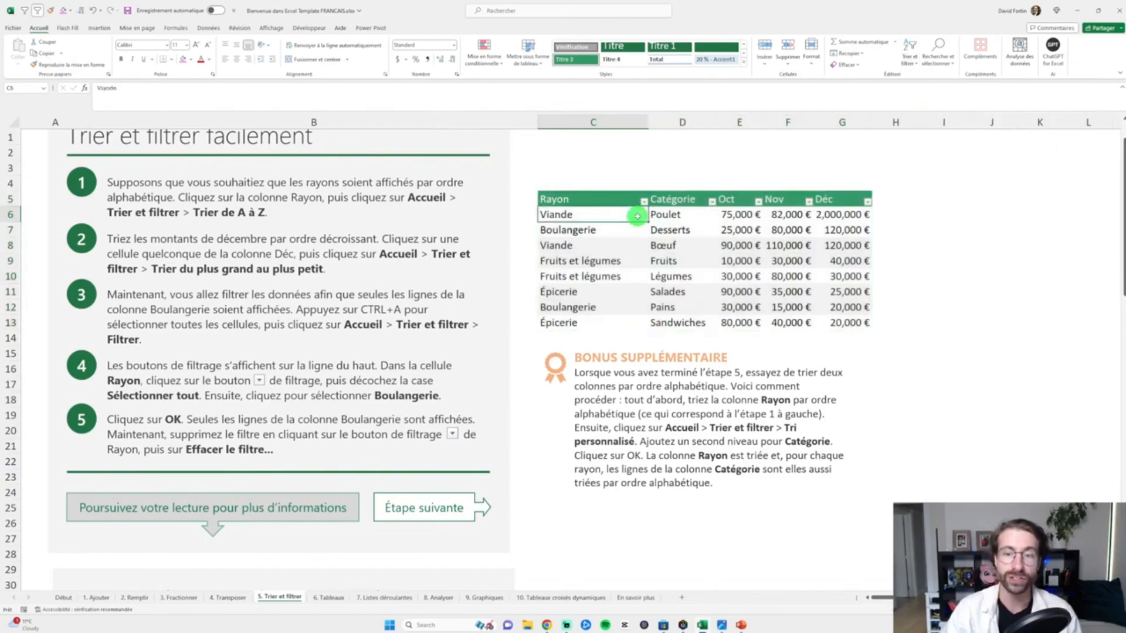
click(644, 202)
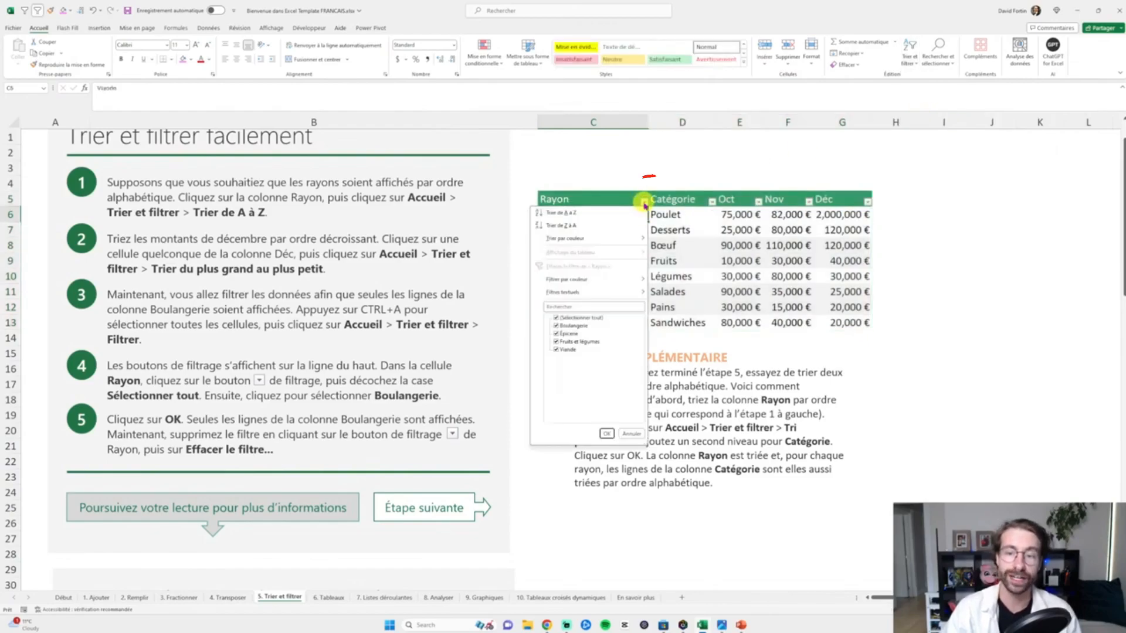
click(557, 319)
click(557, 326)
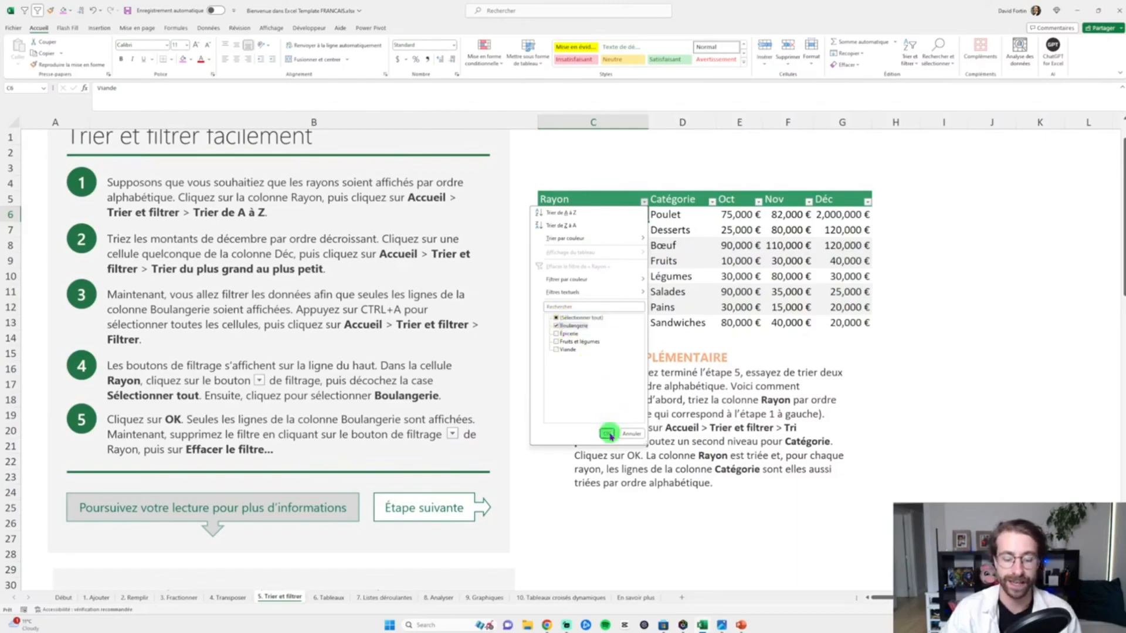
click(608, 434)
- Add Fruits et légumes to the Rayon column's filter alongside Boulangerie
click(655, 229)
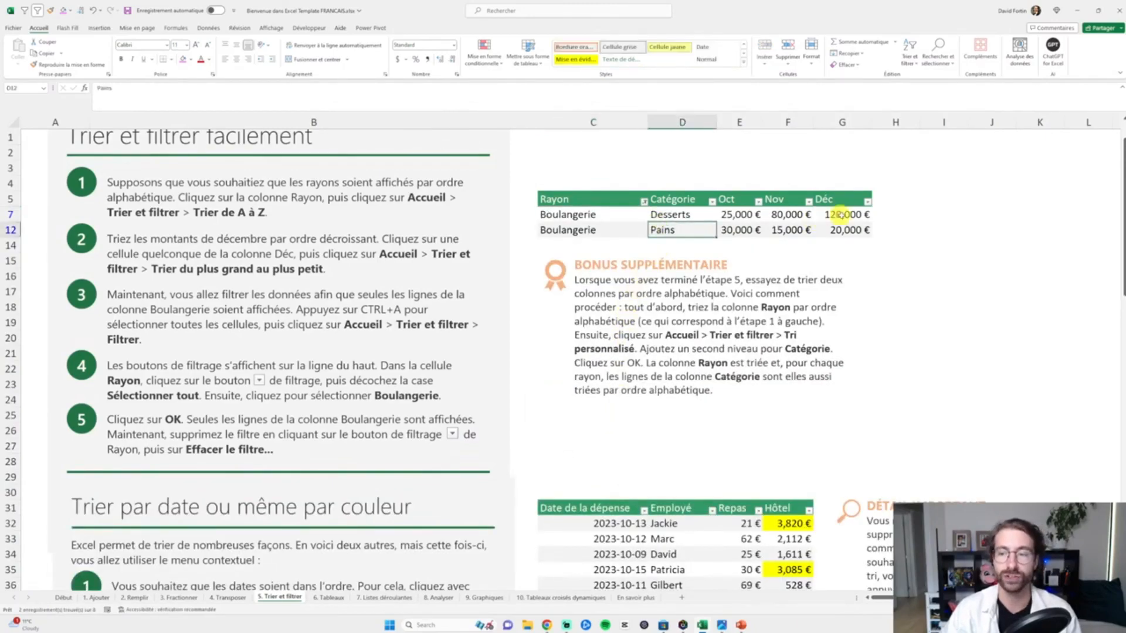
drag(840, 215, 616, 226)
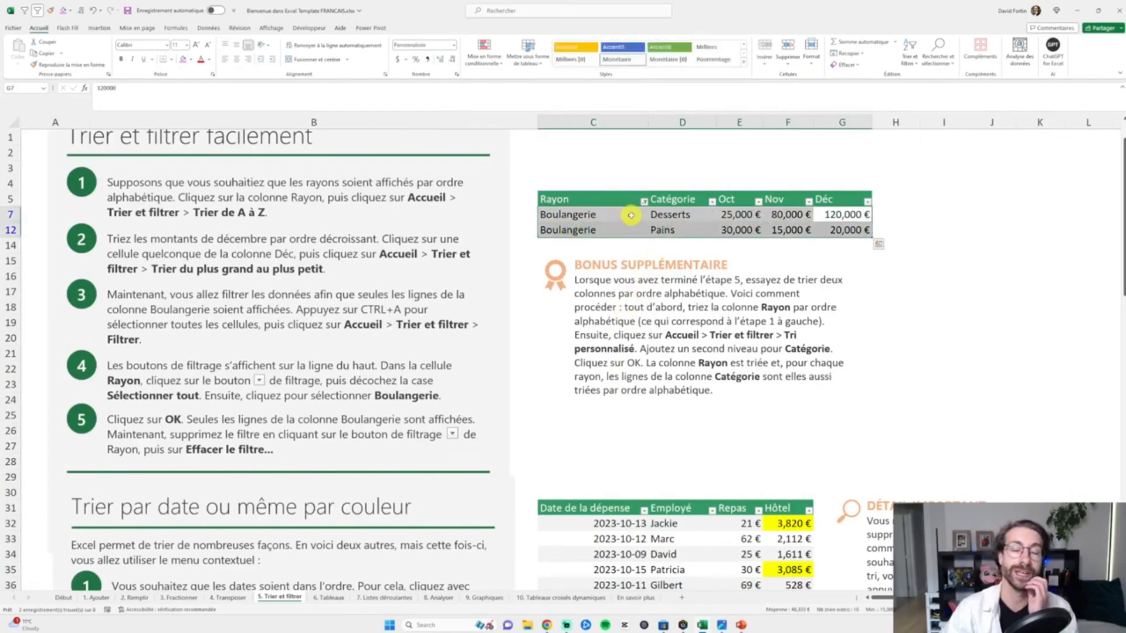
click(630, 215)
click(644, 201)
click(556, 342)
click(607, 434)
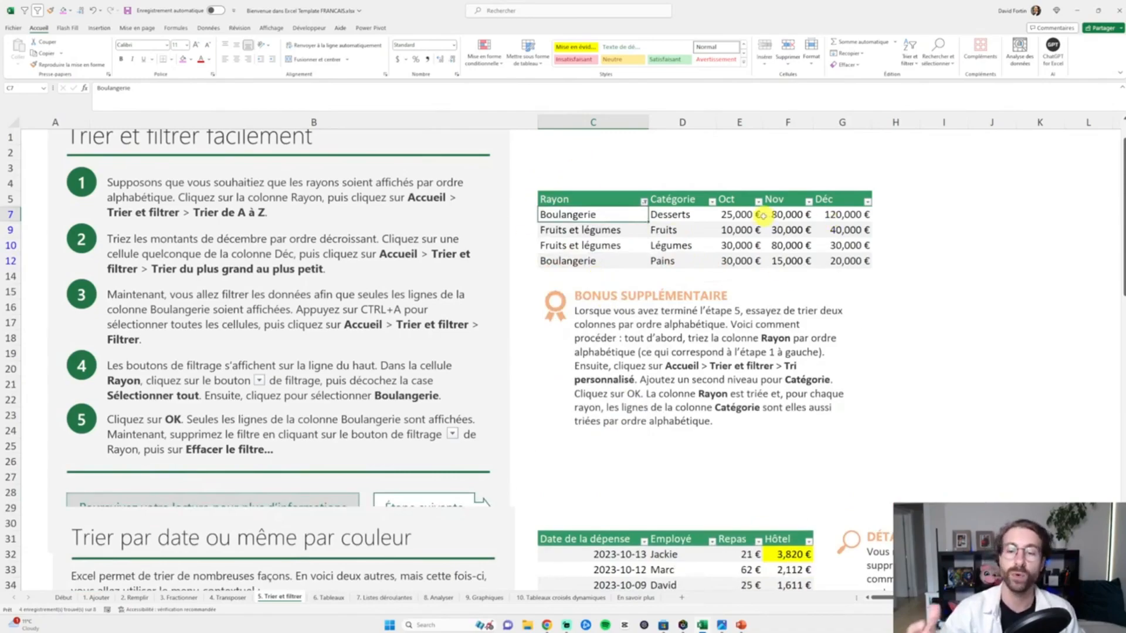
- Filter the Oct column to hide the 10,000 € row
click(680, 246)
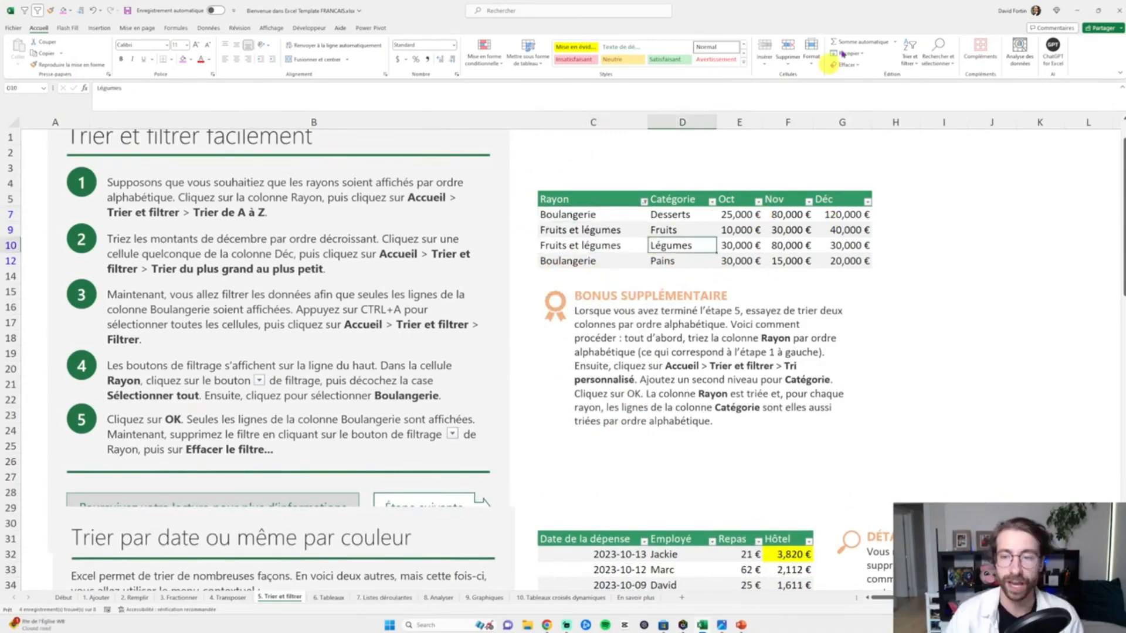
click(910, 59)
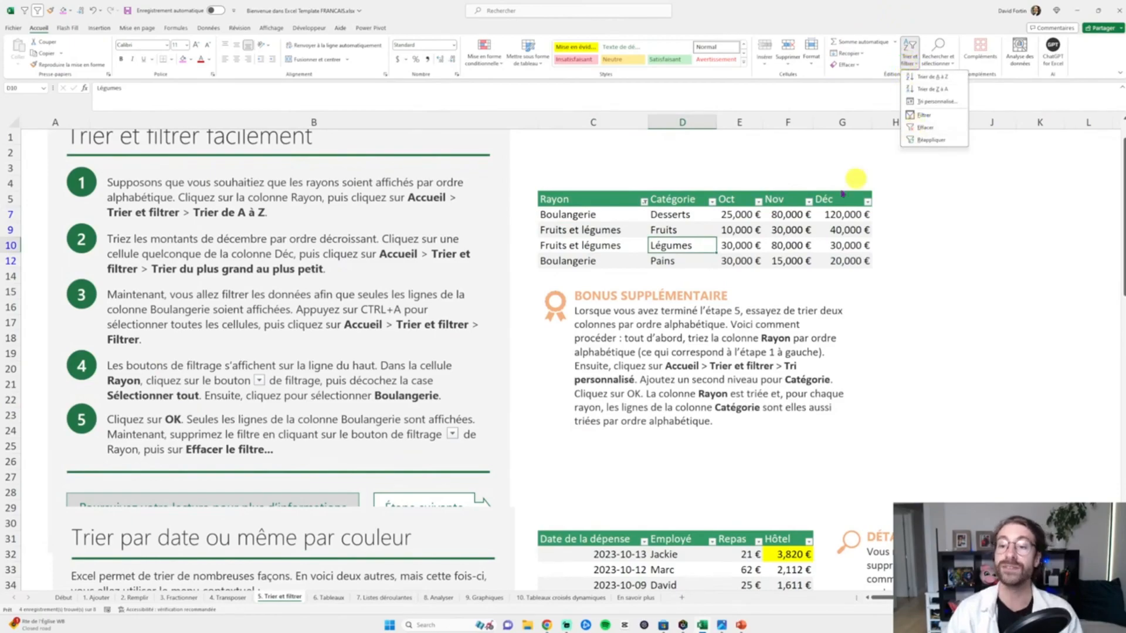
click(758, 201)
click(672, 318)
click(672, 333)
click(722, 434)
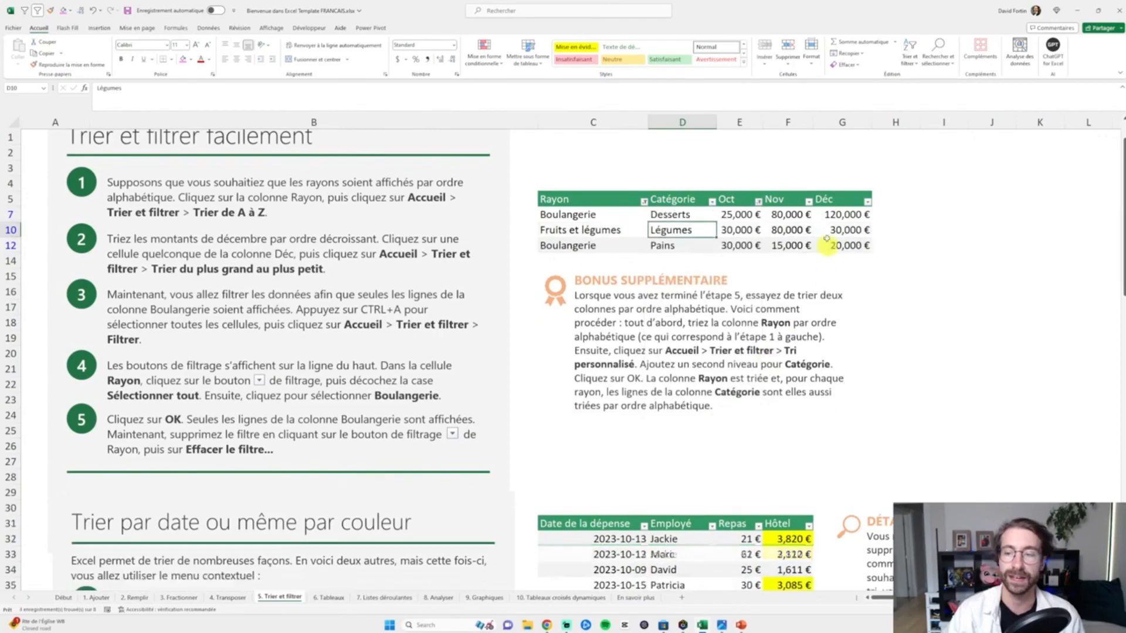
- Filter the Nov column to exclude the 15,000 € value
click(809, 201)
click(720, 325)
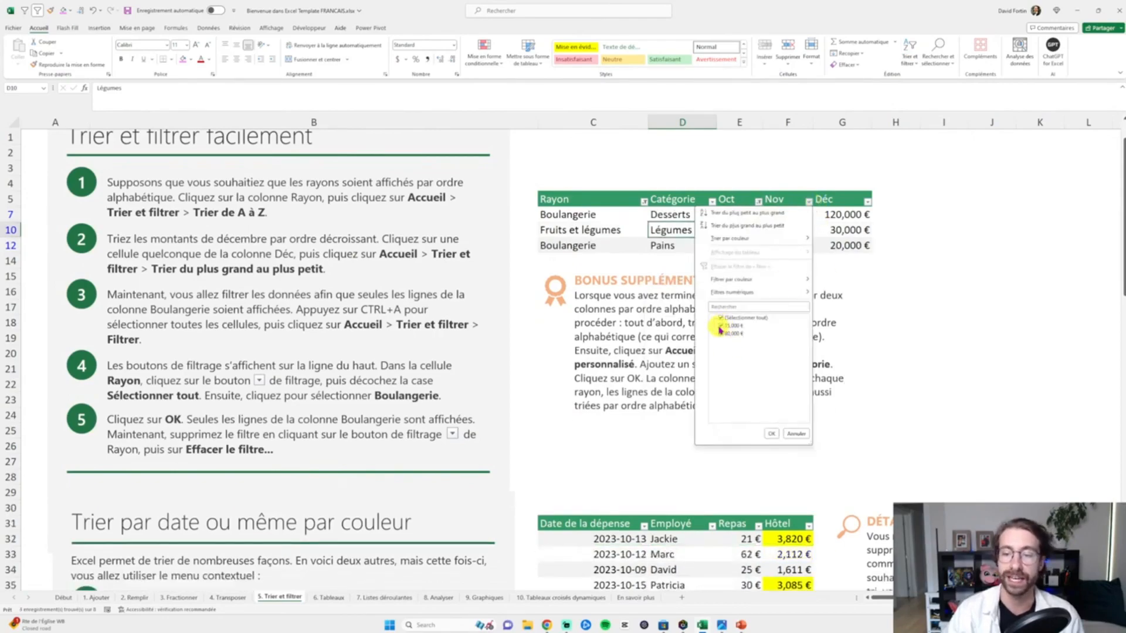
click(771, 434)
- Clear the Oct column's filter, then clear all filters from the table
click(758, 202)
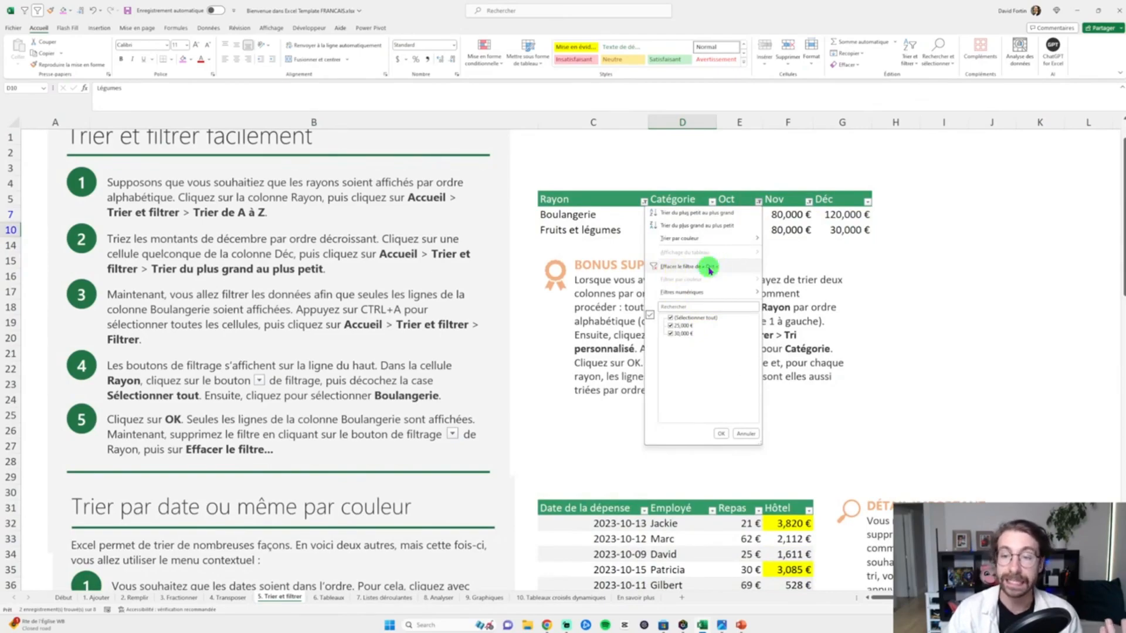
click(709, 268)
click(910, 58)
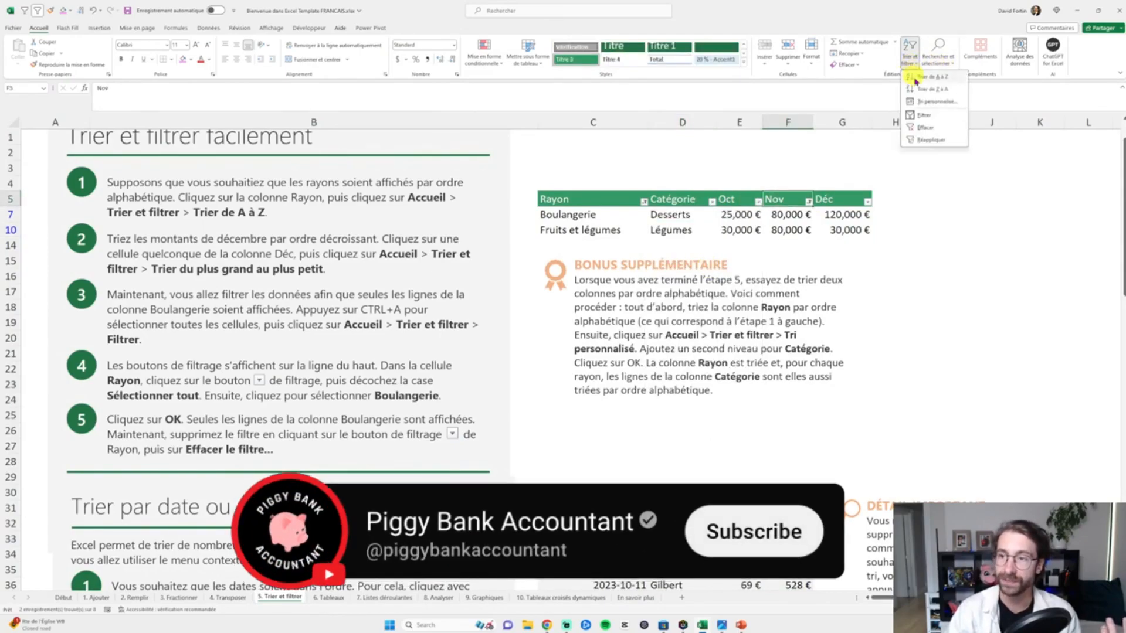
click(918, 128)
click(699, 230)
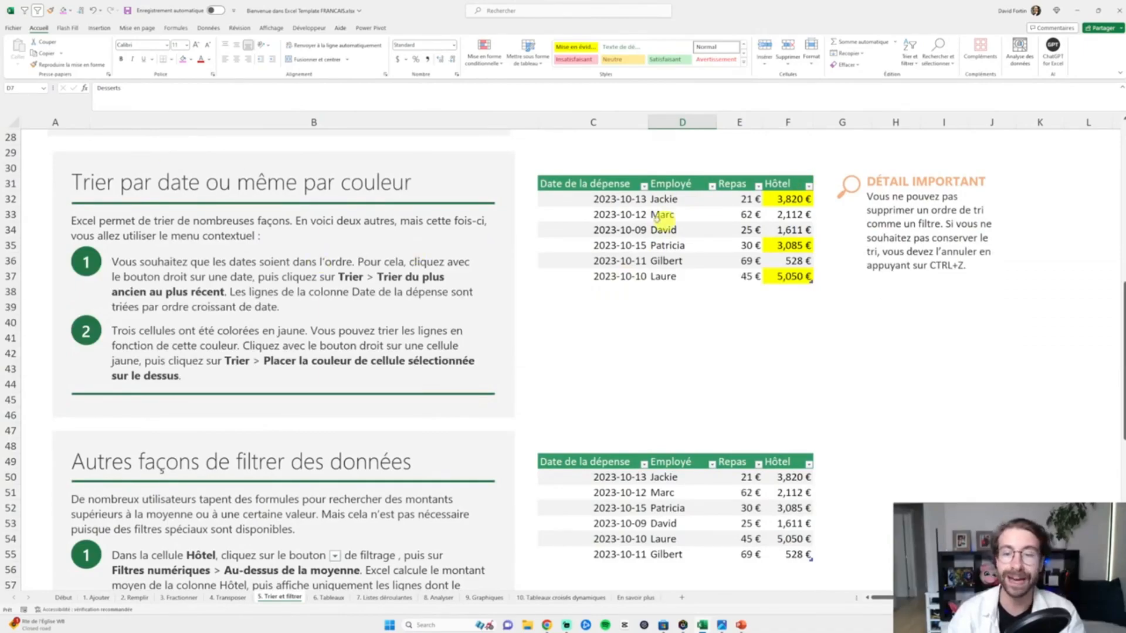
- Sort the expenses table by Date de la dépense from oldest to newest
click(644, 199)
drag(644, 190, 791, 261)
click(633, 199)
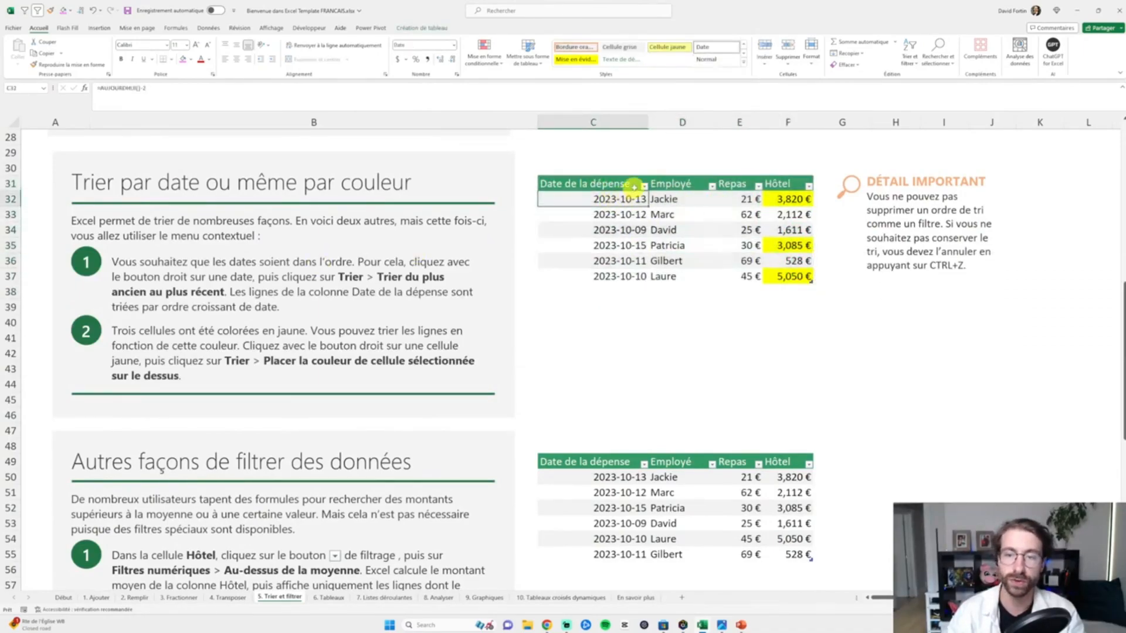
click(643, 186)
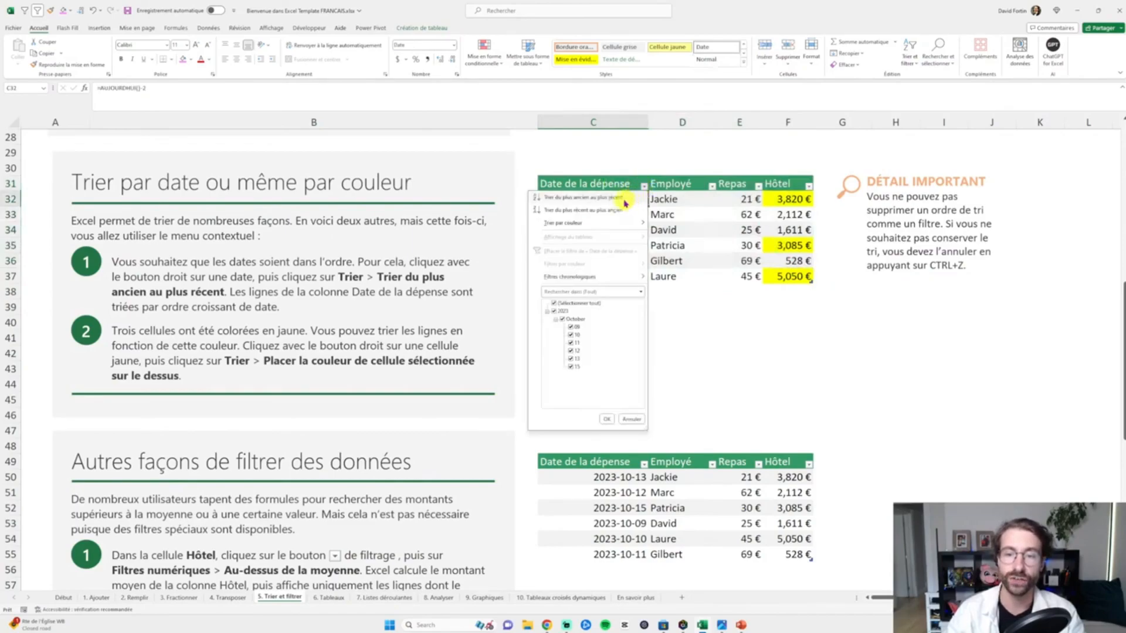
click(625, 202)
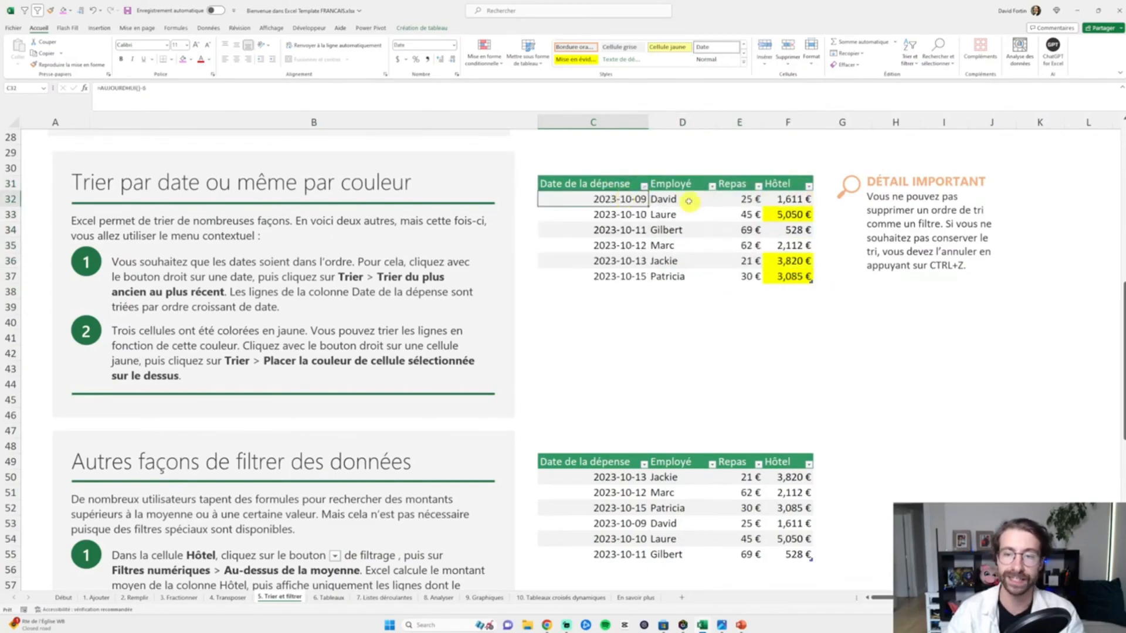
- Sort the Date de la dépense column from newest to oldest
drag(626, 199, 632, 276)
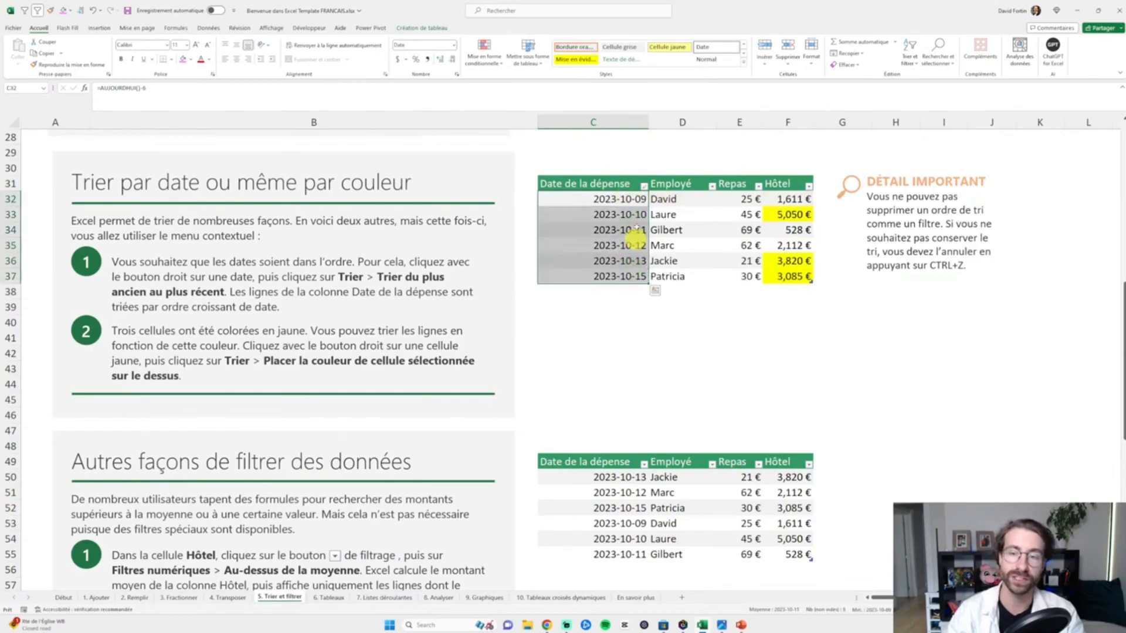
click(644, 186)
click(619, 212)
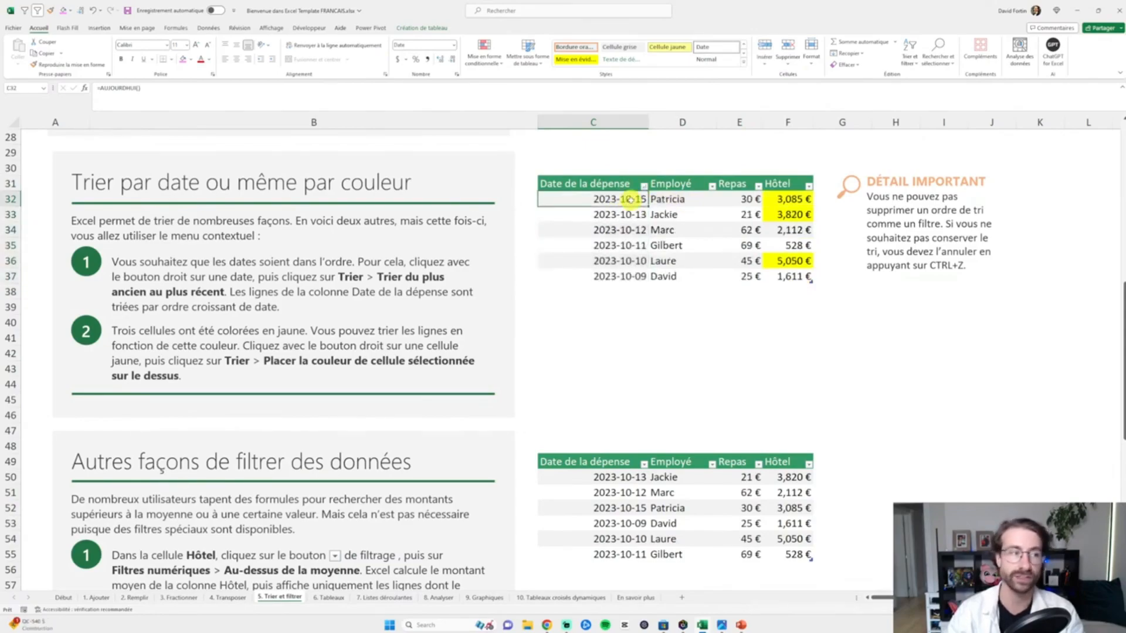
- Fill the Patricia, Gilbert and Laure employee cells yellow
scroll(632, 205, up, 1)
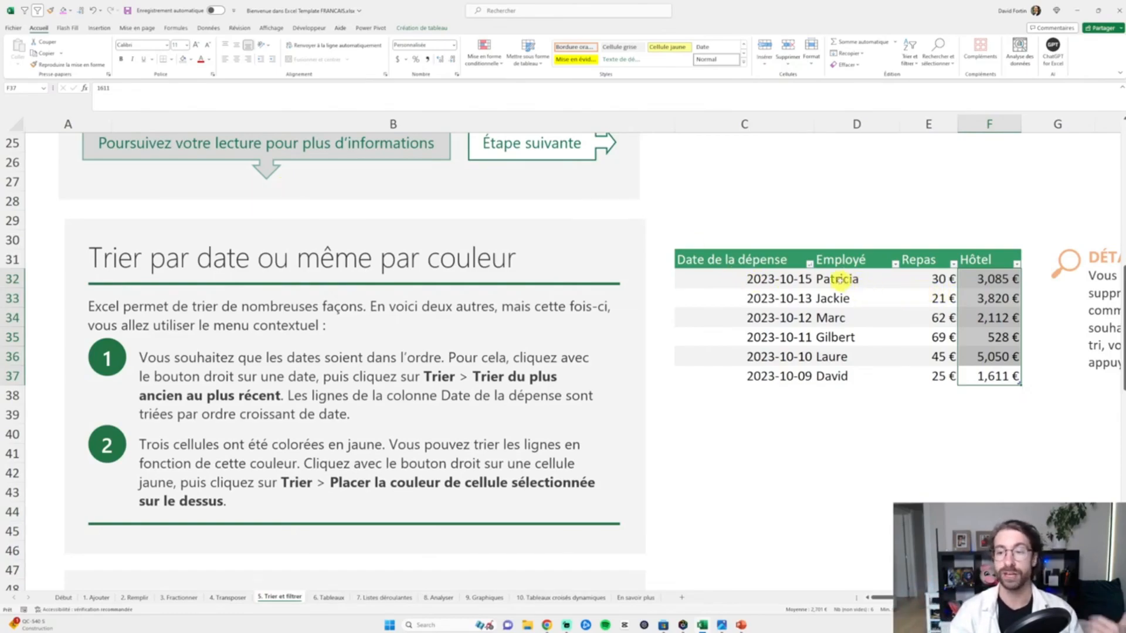
click(848, 279)
click(190, 59)
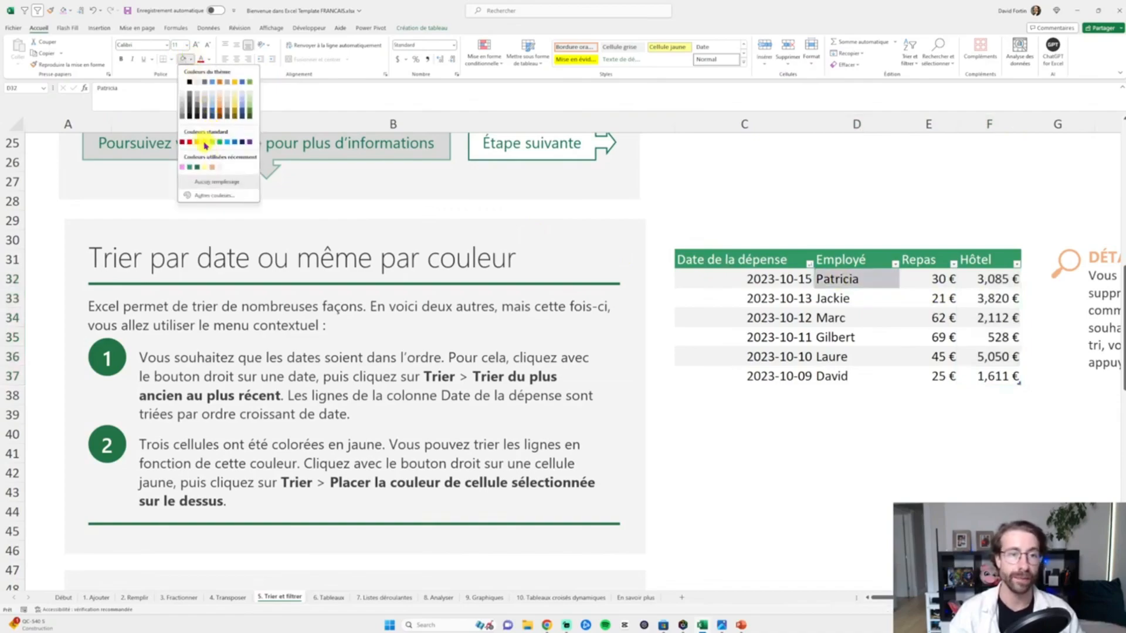
click(203, 144)
click(836, 342)
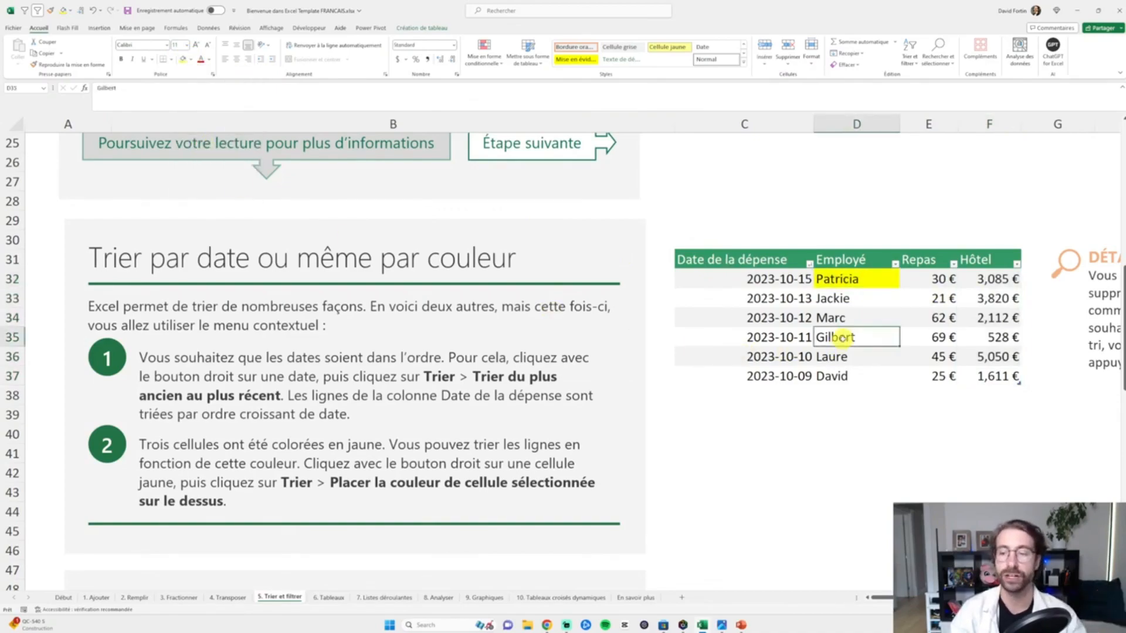
key(F4)
click(837, 357)
key(F4)
click(829, 414)
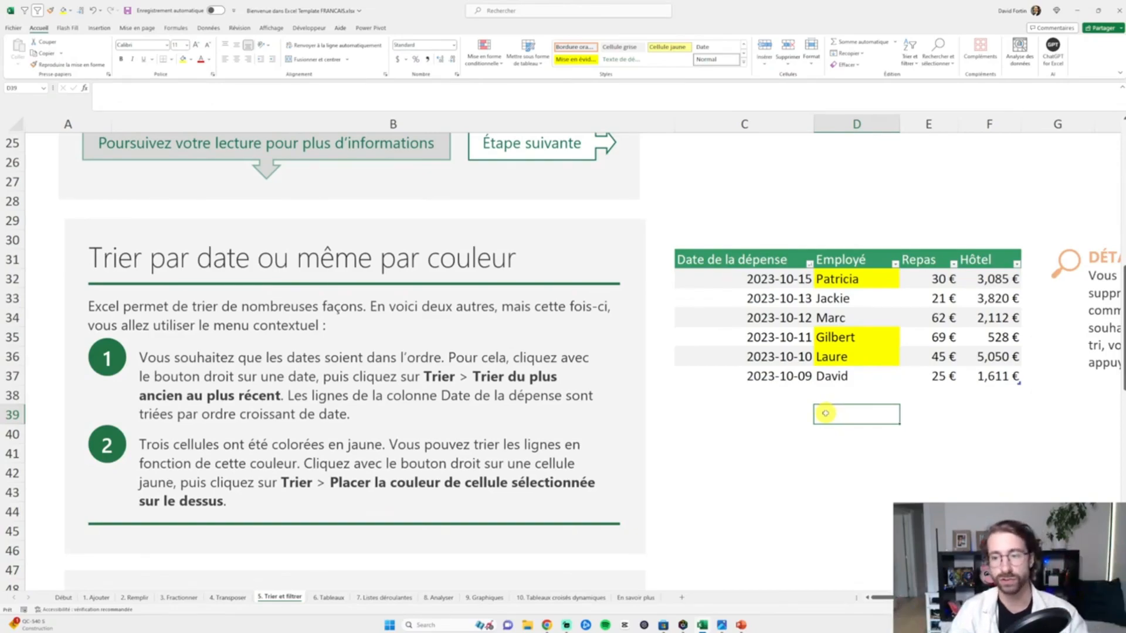
- Filter the Employé column by the yellow cell colour
click(896, 265)
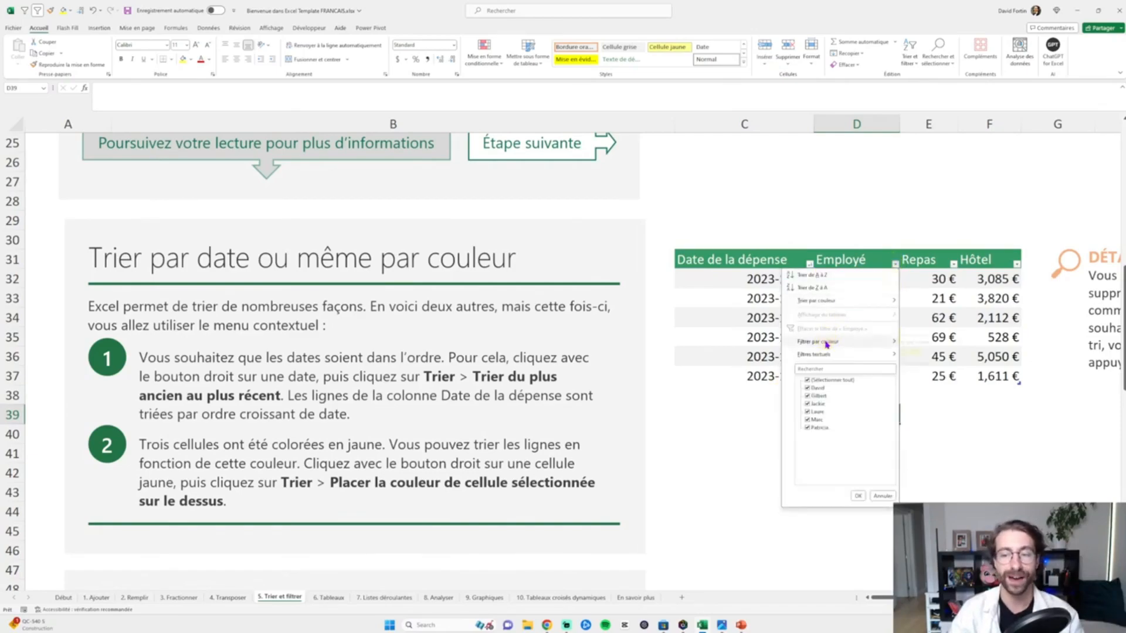
mouse_move(827, 341)
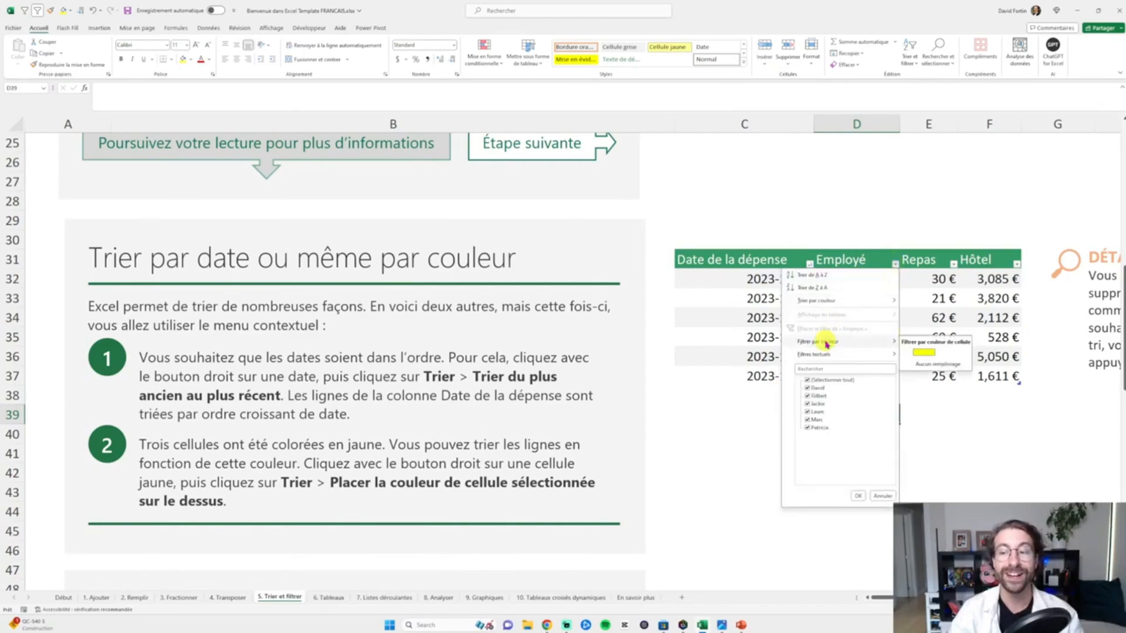
click(928, 355)
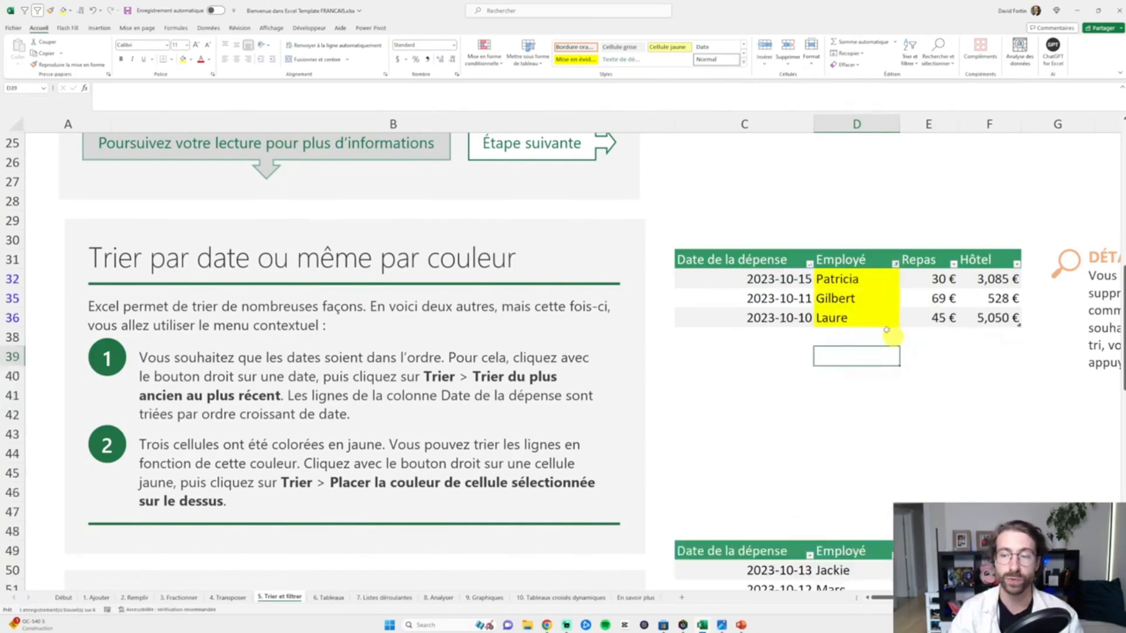
drag(844, 279, 857, 320)
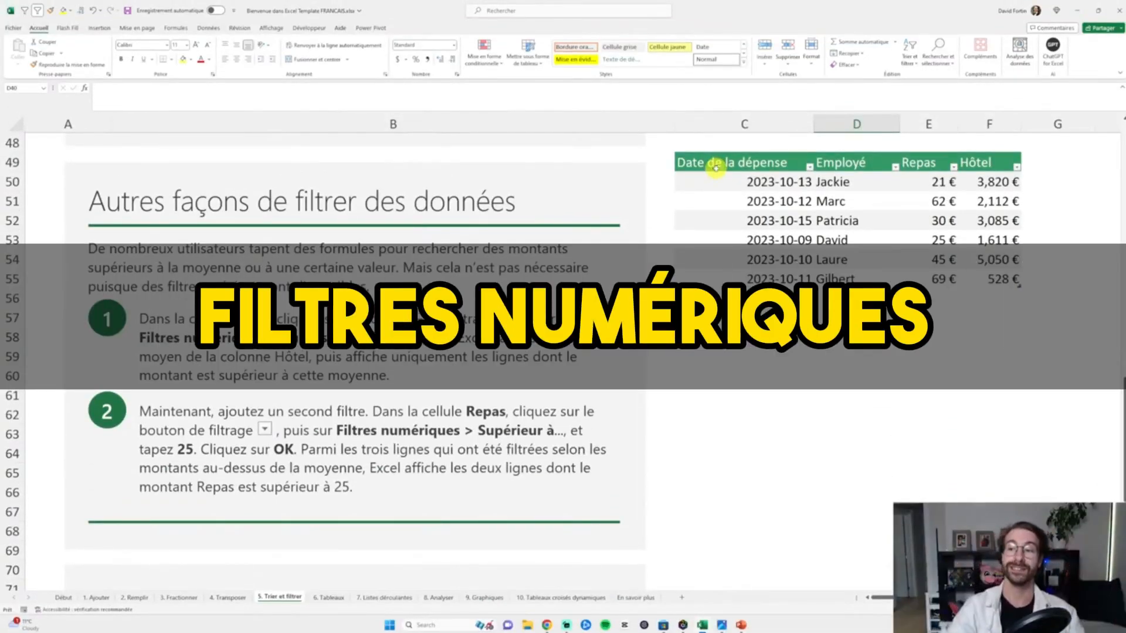
- Filter the Hôtel column with a Top 10 number filter set to show the top 3 items
click(995, 179)
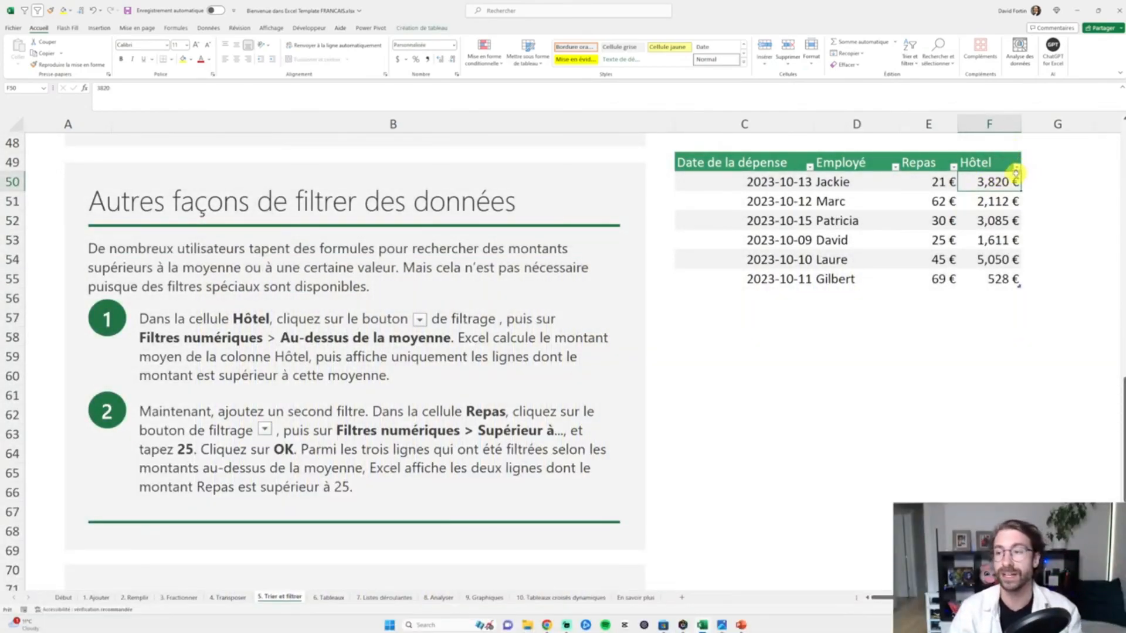
click(1016, 168)
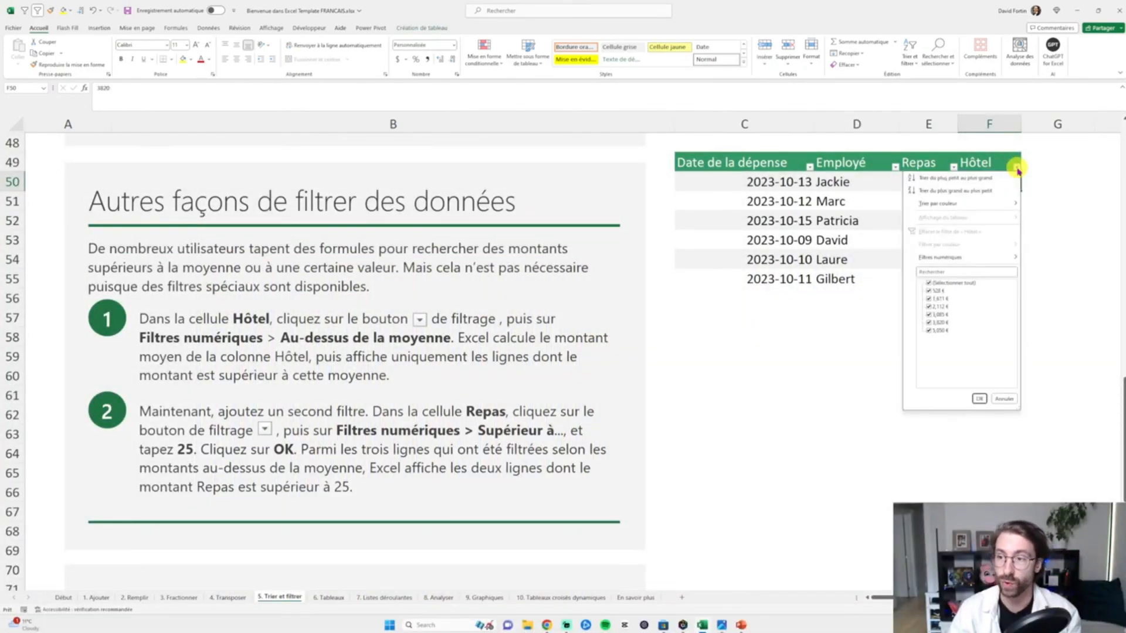
mouse_move(950, 258)
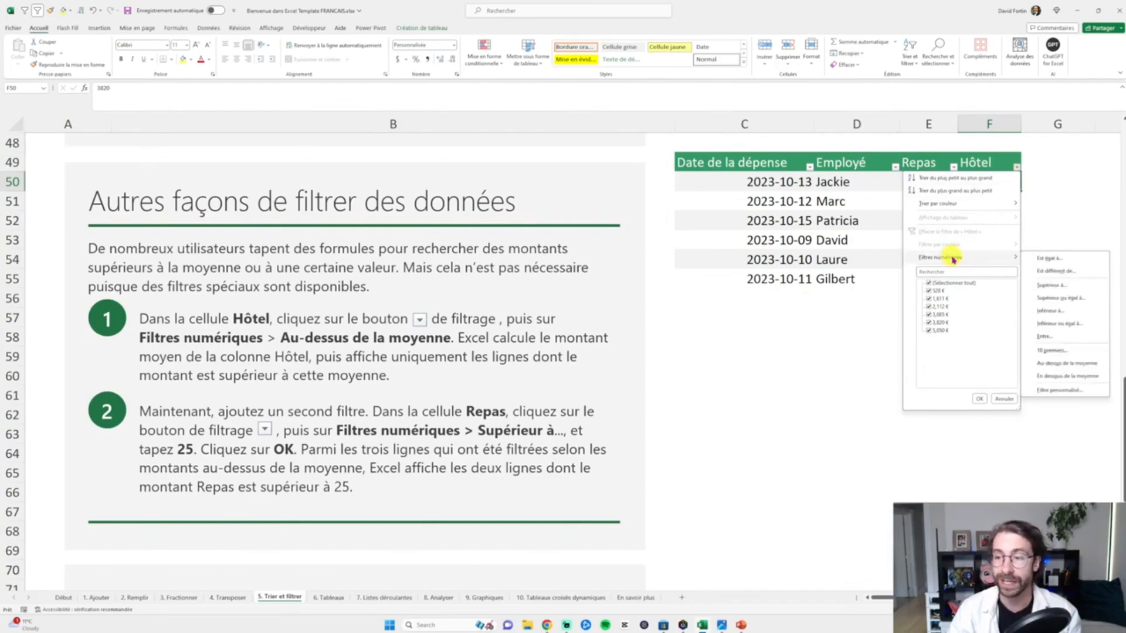
click(1073, 353)
double_click(568, 274)
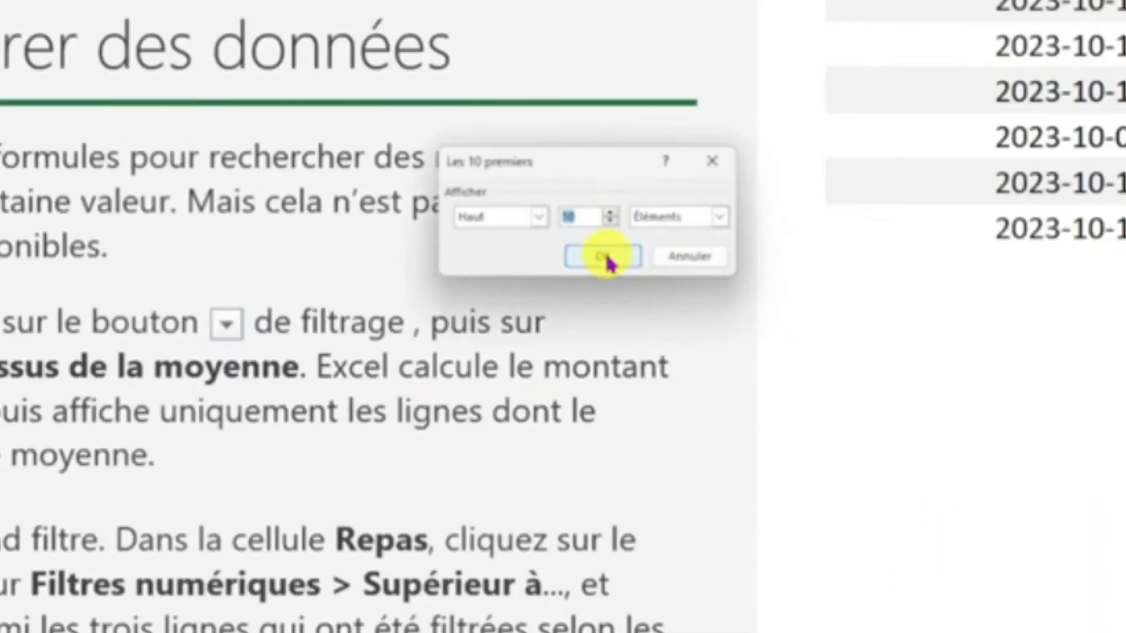
text(3)
click(607, 261)
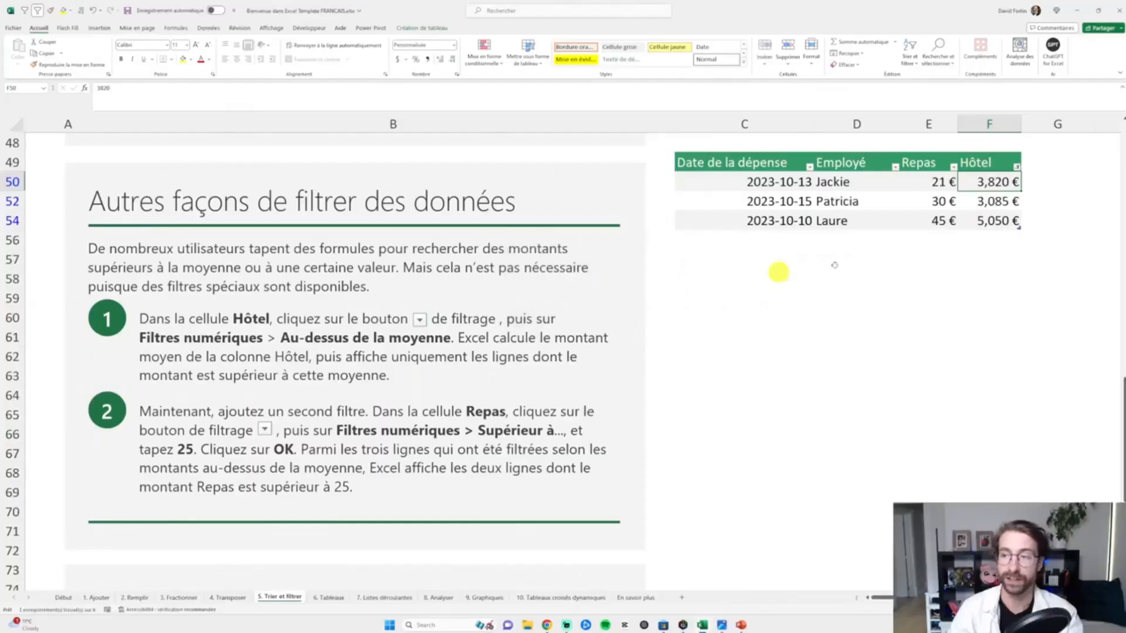
- Change the Hôtel column's Top 10 filter to show the bottom 2 items instead
drag(997, 181, 1005, 221)
click(1016, 166)
mouse_move(962, 257)
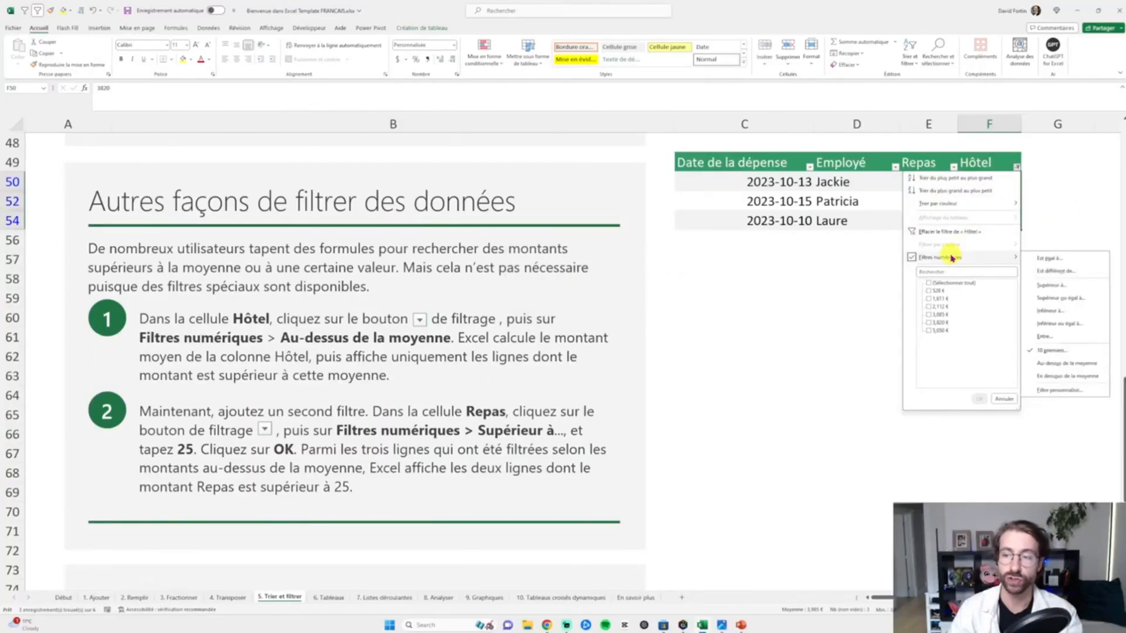
click(1063, 352)
click(542, 272)
click(530, 289)
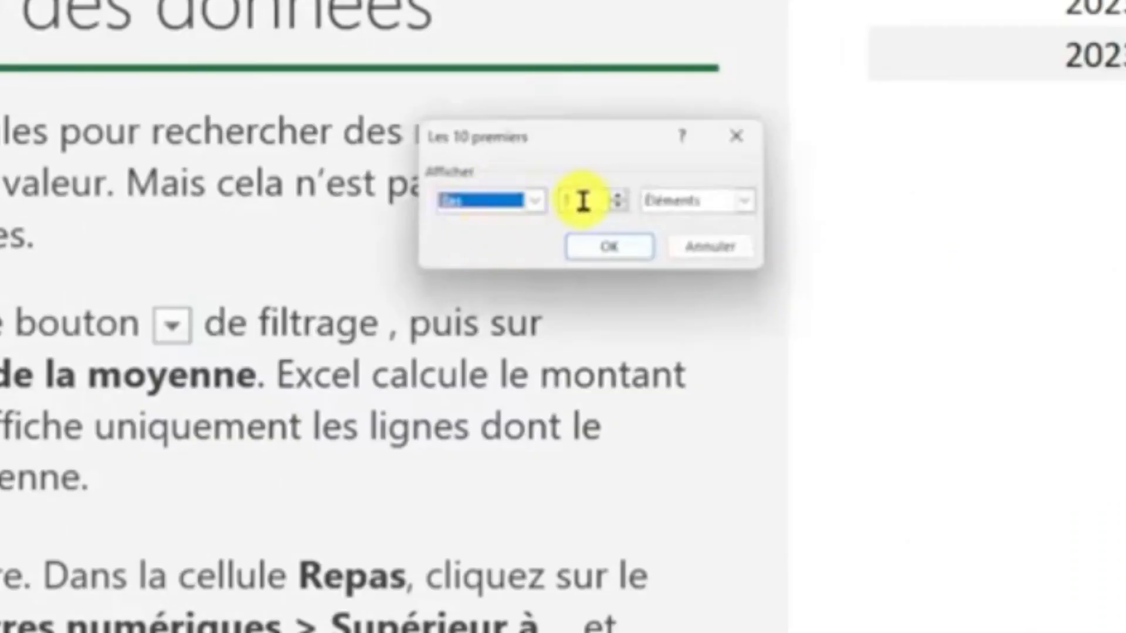
click(584, 201)
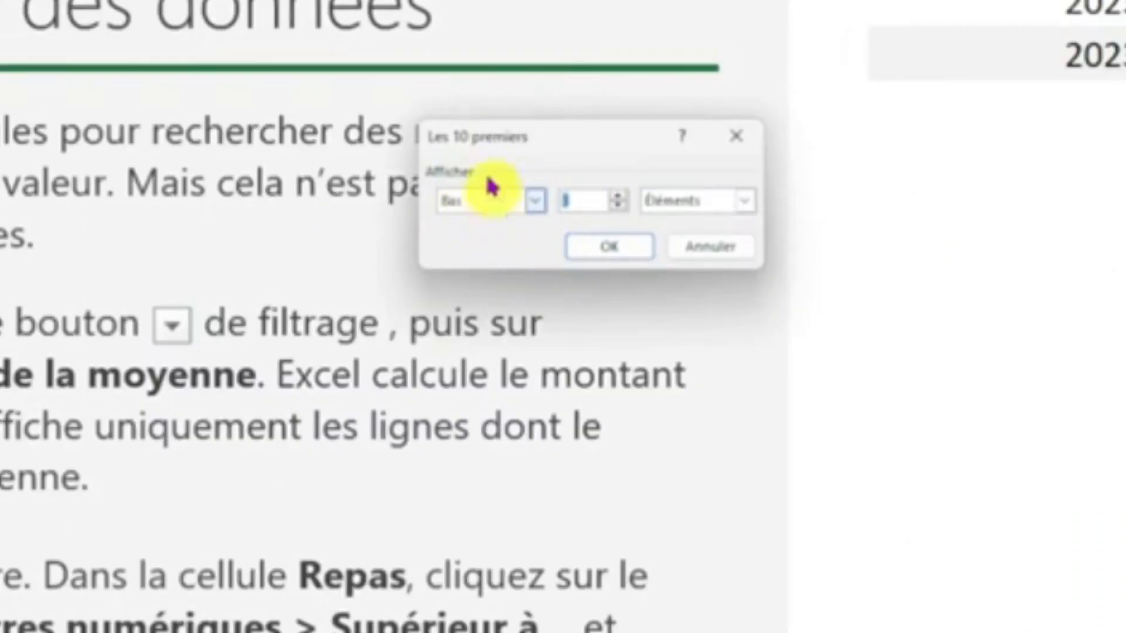
text(2)
click(930, 241)
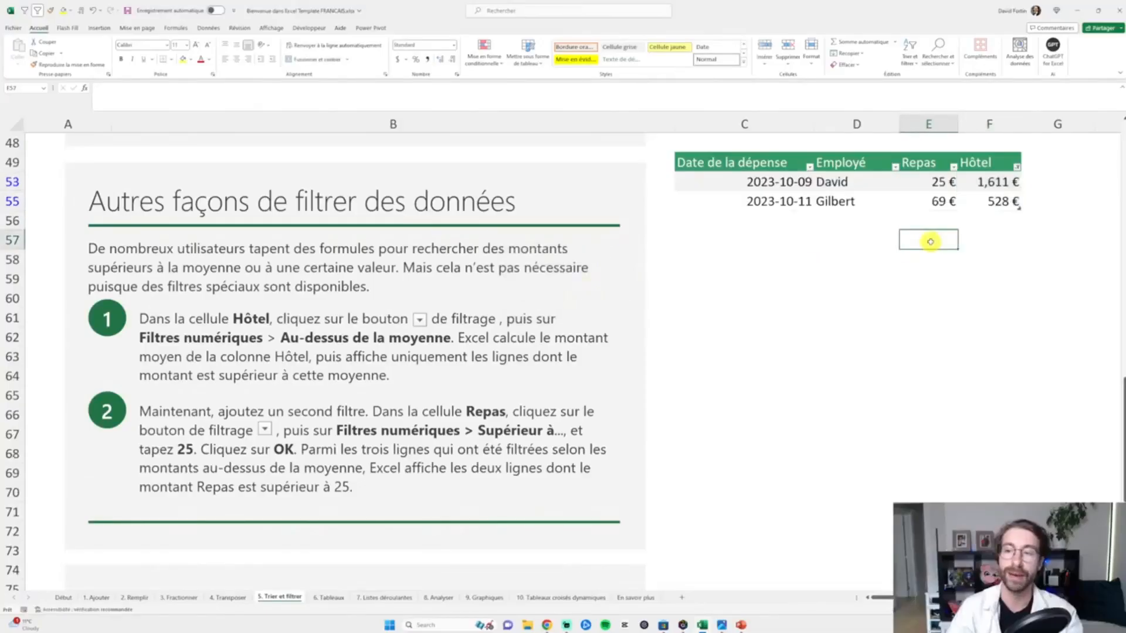
drag(864, 183, 858, 200)
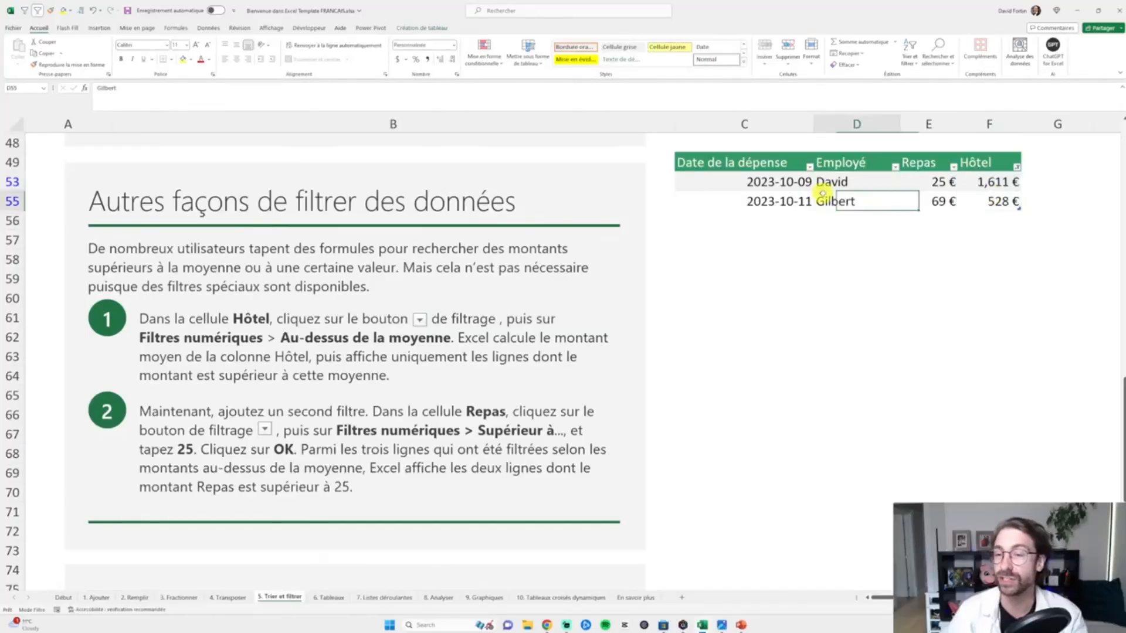
click(1006, 185)
key(Left)
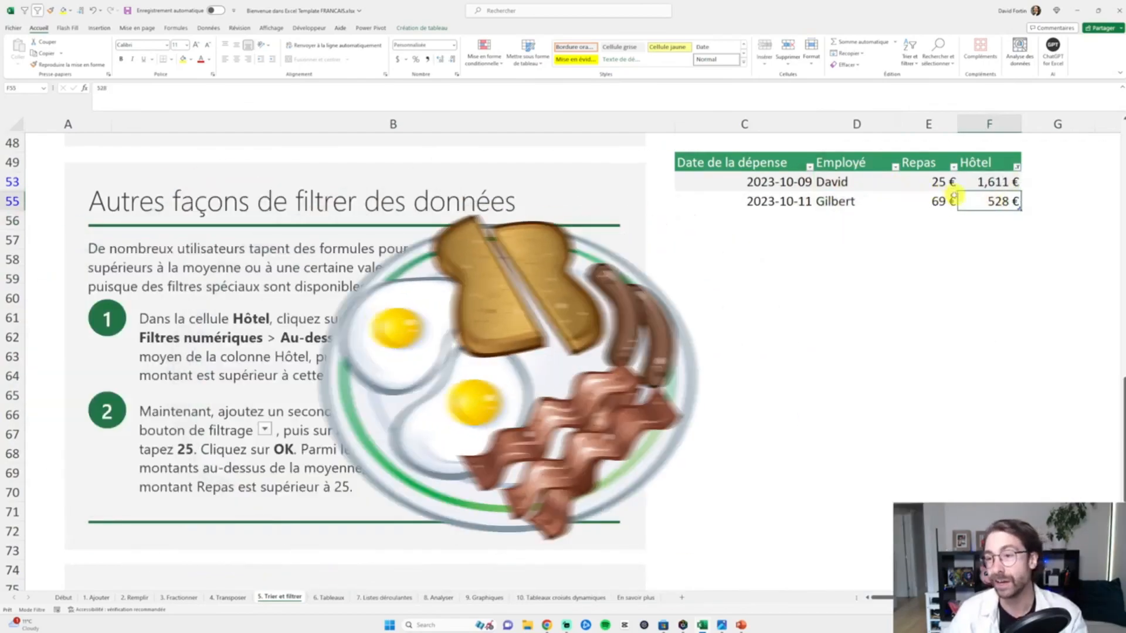